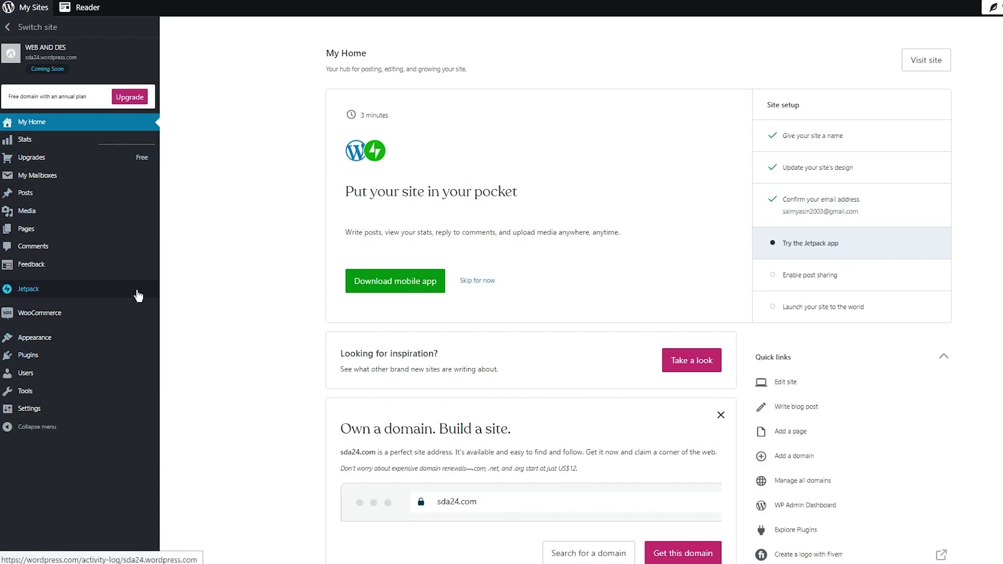
mouse_move(144, 274)
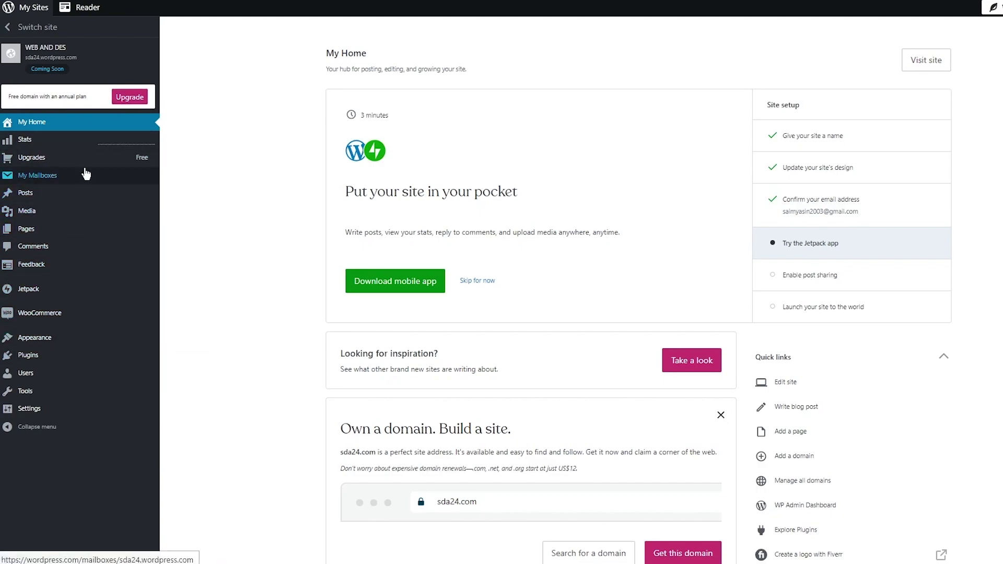
mouse_move(77, 226)
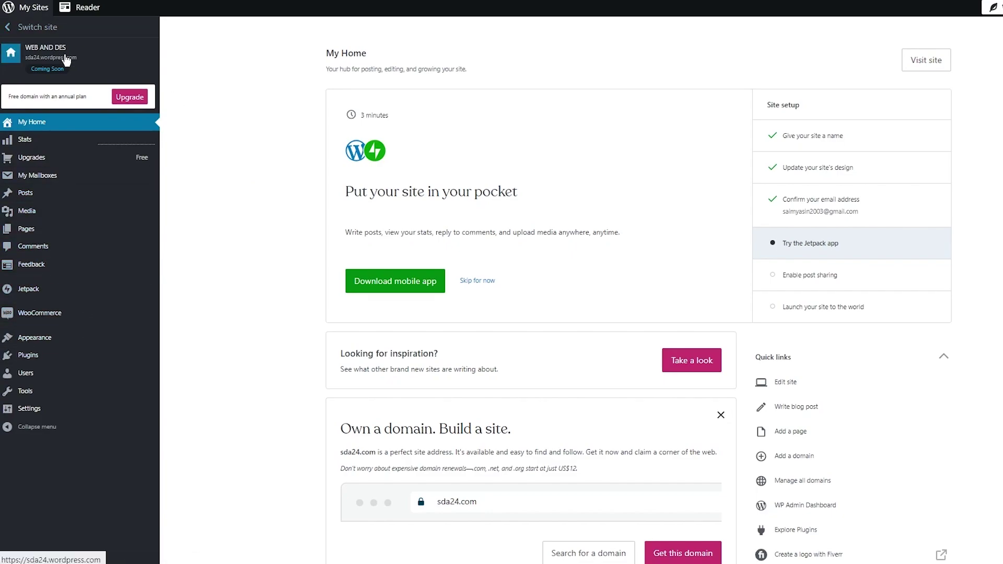
Visit the live WEB AND DES site and bring up the browser context menu over its header.
left_click(92, 55)
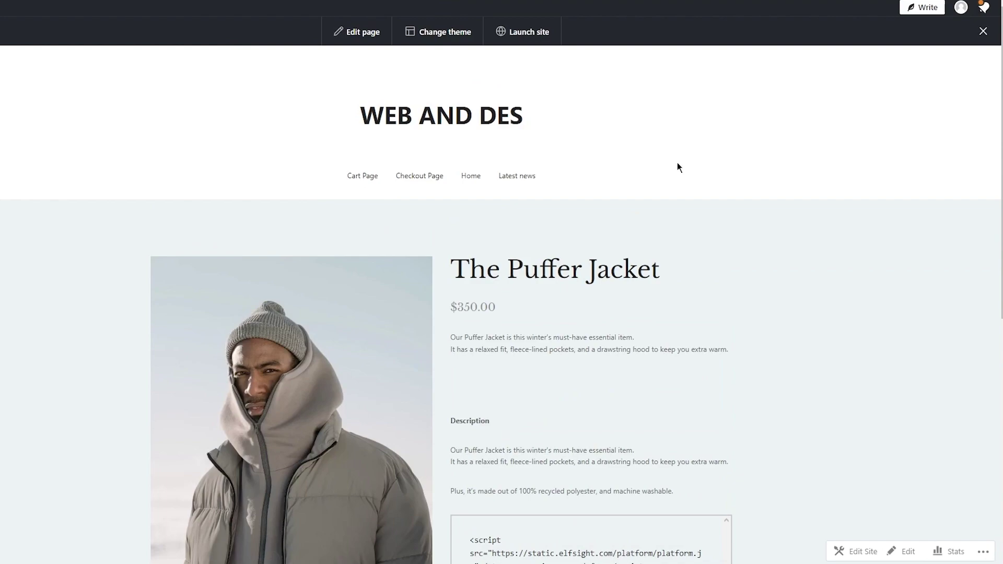
right_click(750, 155)
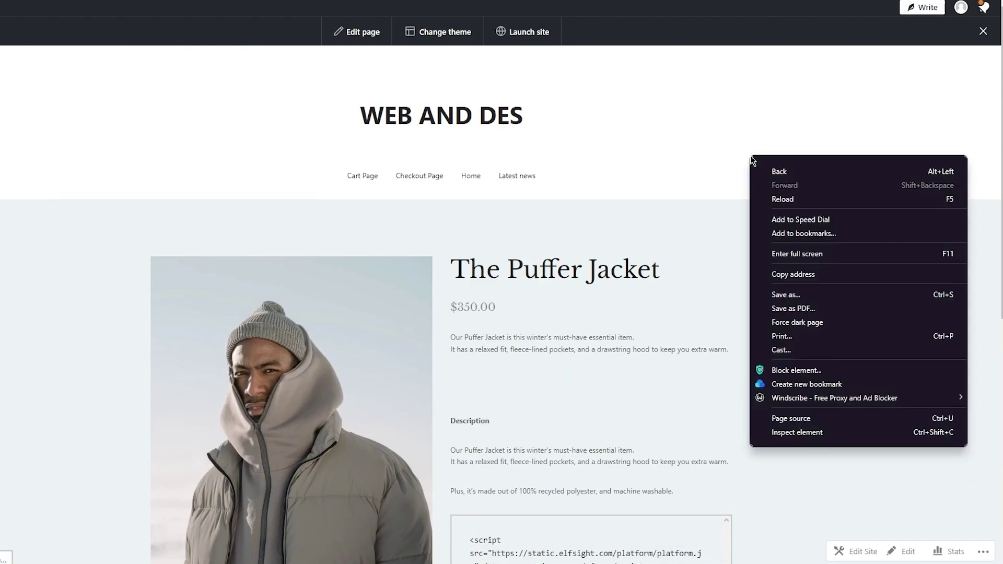
Inspect the header and expand the site-header div to reveal its h1 site-title and nav elements.
left_click(809, 432)
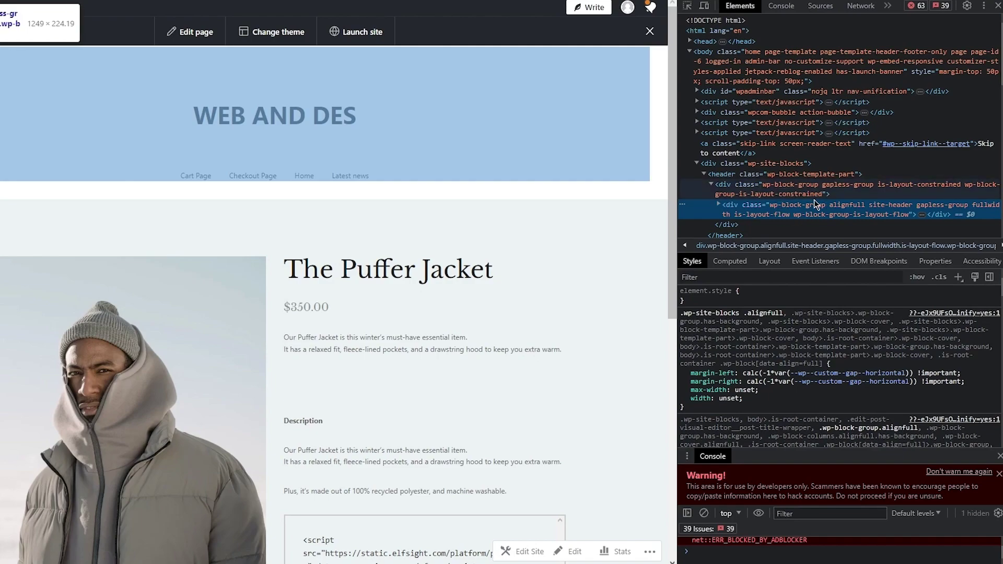
left_click(717, 205)
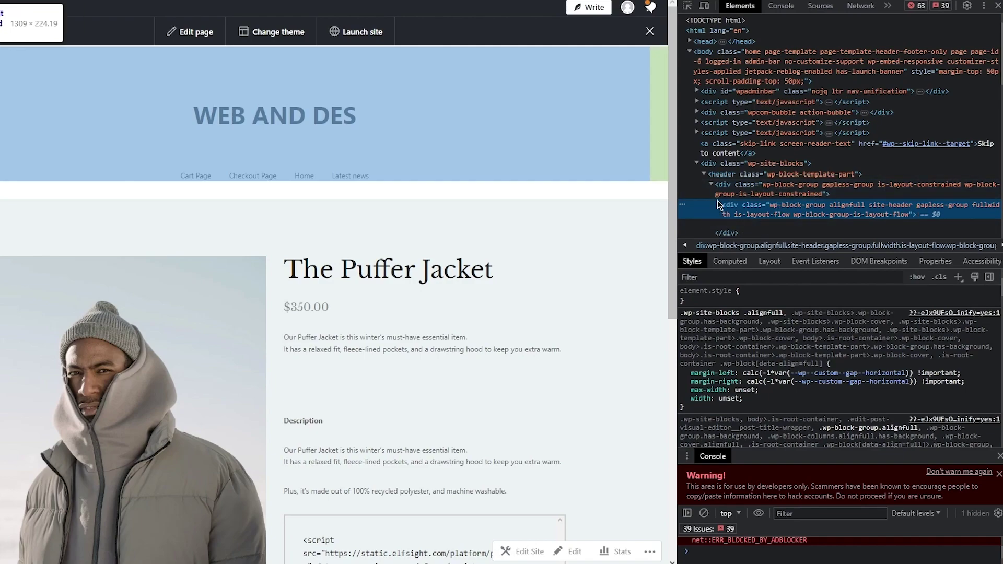
scroll(809, 210, "down", 1)
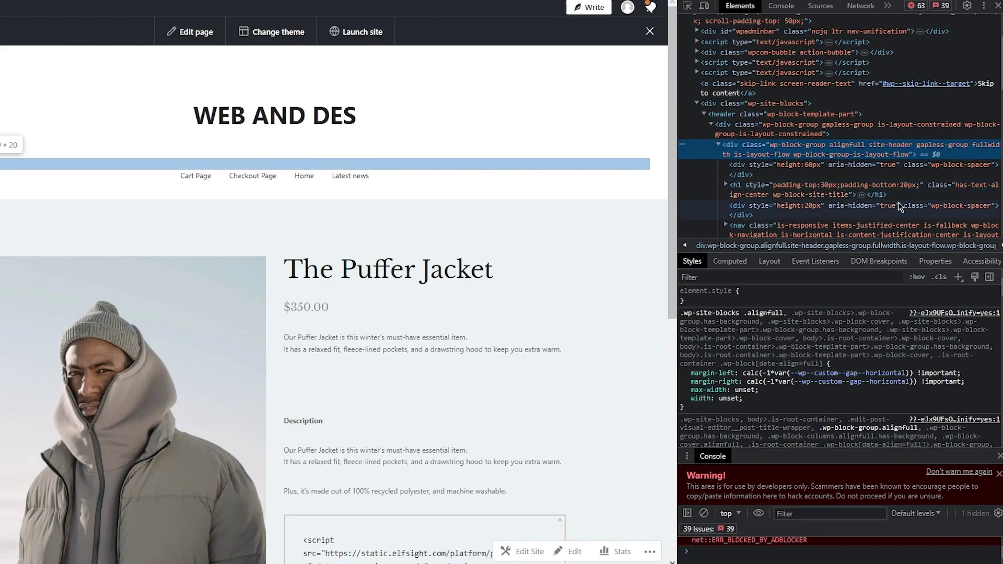
scroll(890, 206, "down", 1)
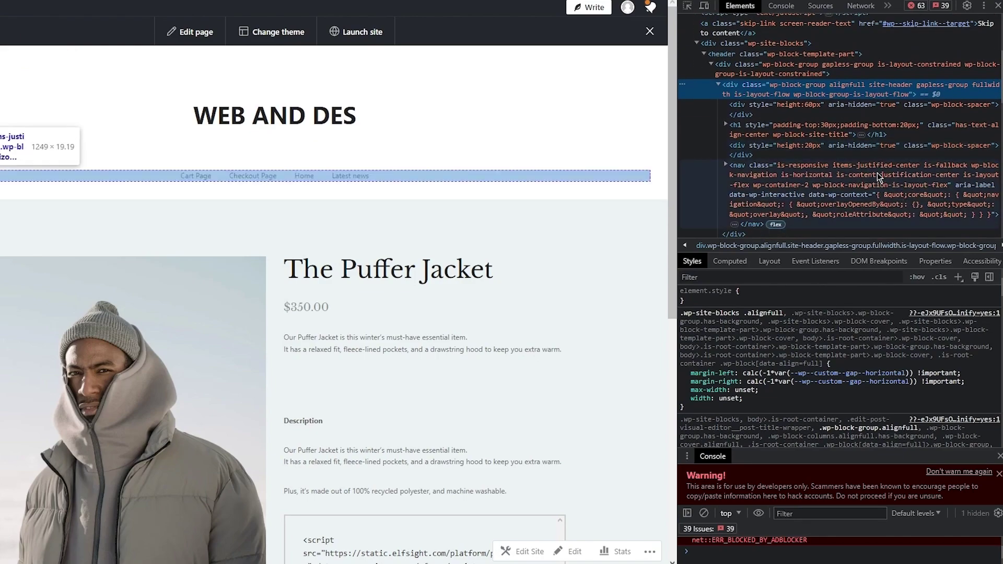
scroll(880, 180, "down", 1)
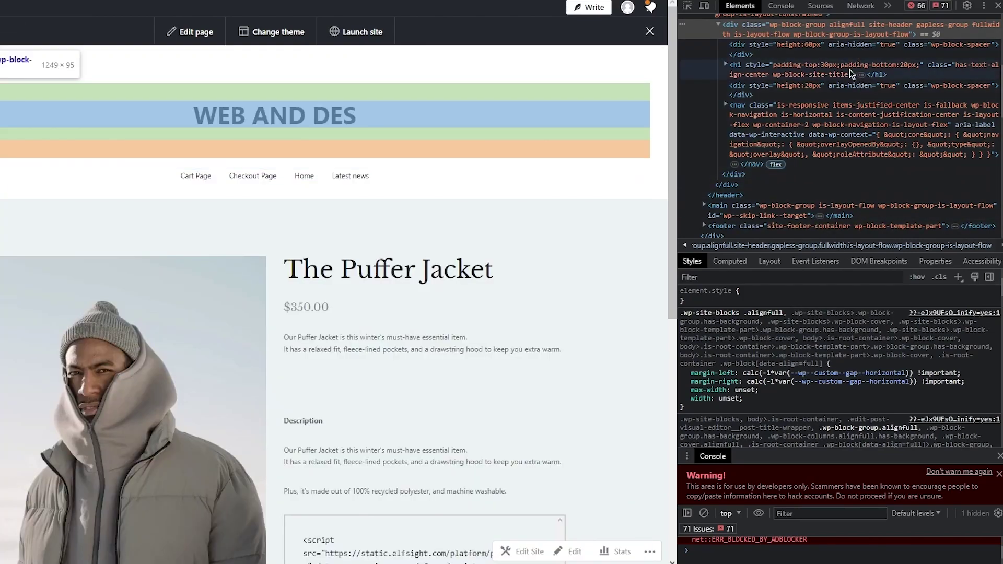
Copy the whole site-header div element from the Elements tree with Copy element.
scroll(849, 69, "up", 4)
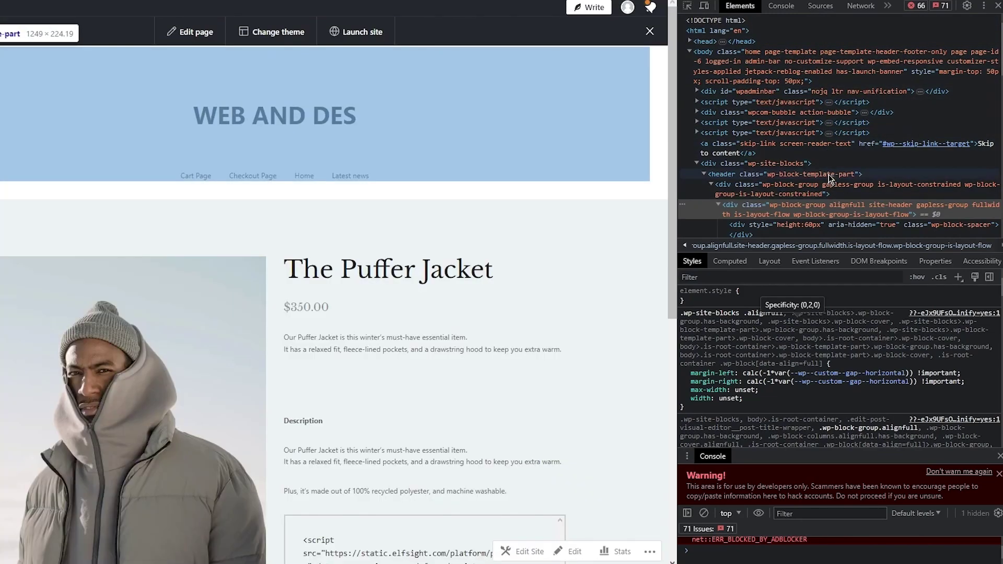
right_click(818, 204)
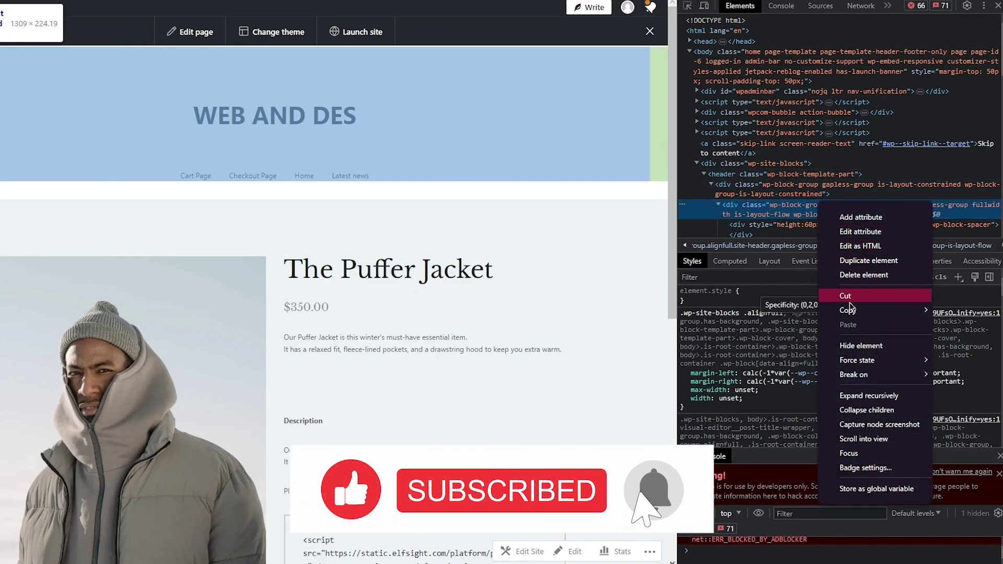
mouse_move(849, 310)
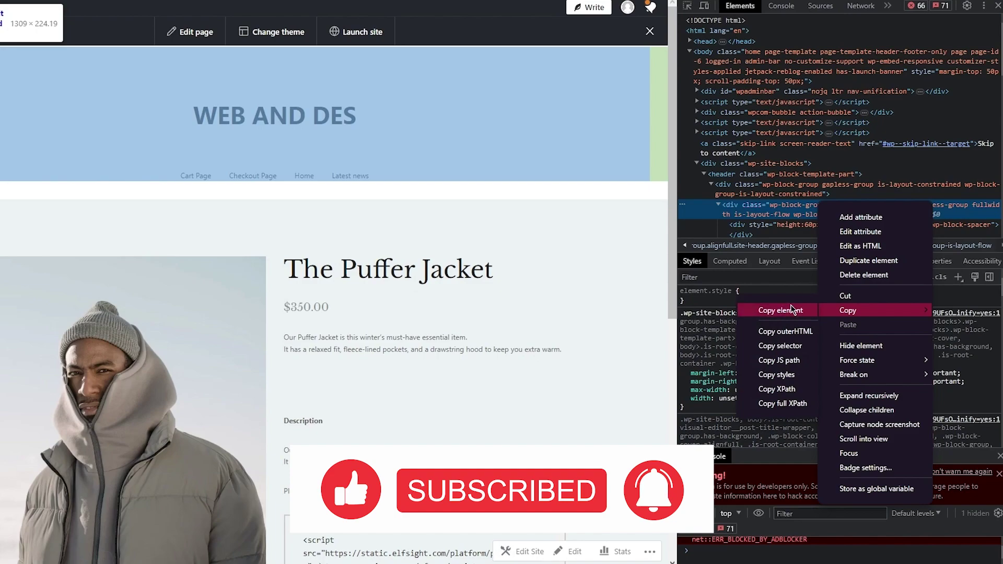
left_click(790, 308)
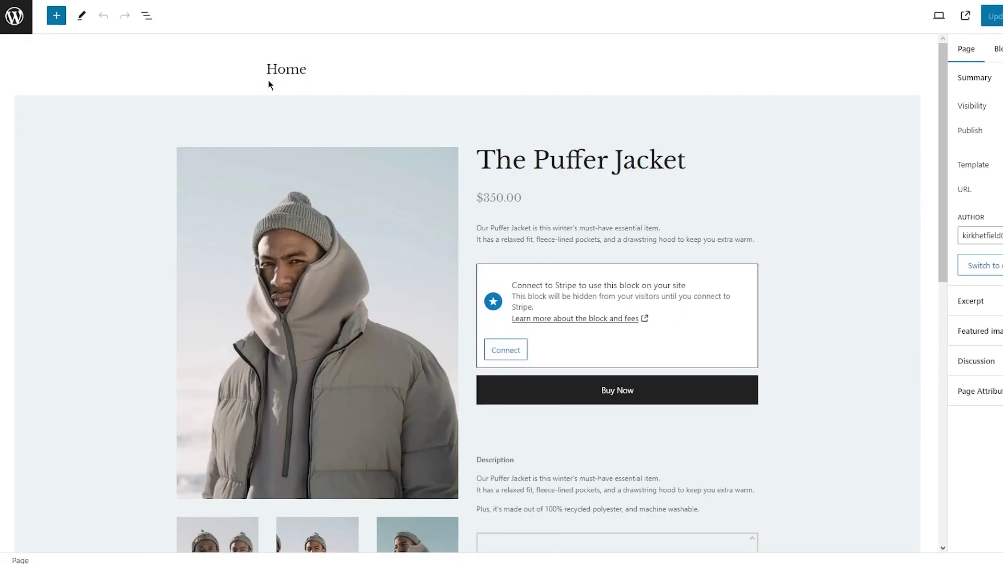
Open the Home page in the block editor and show the Recent Pages panel listing Home, Checkout, Cart.
left_click(56, 18)
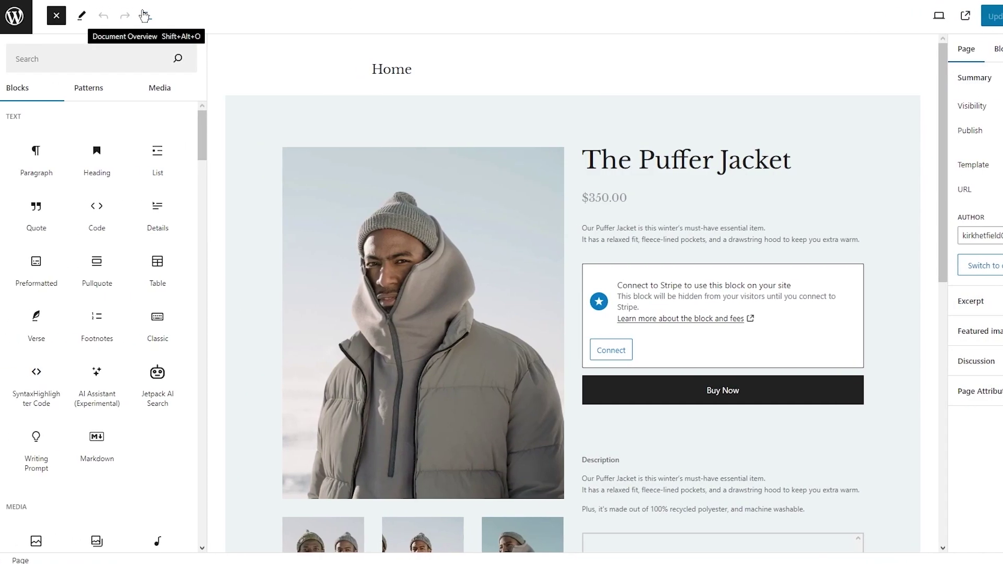
left_click(84, 15)
left_click(86, 16)
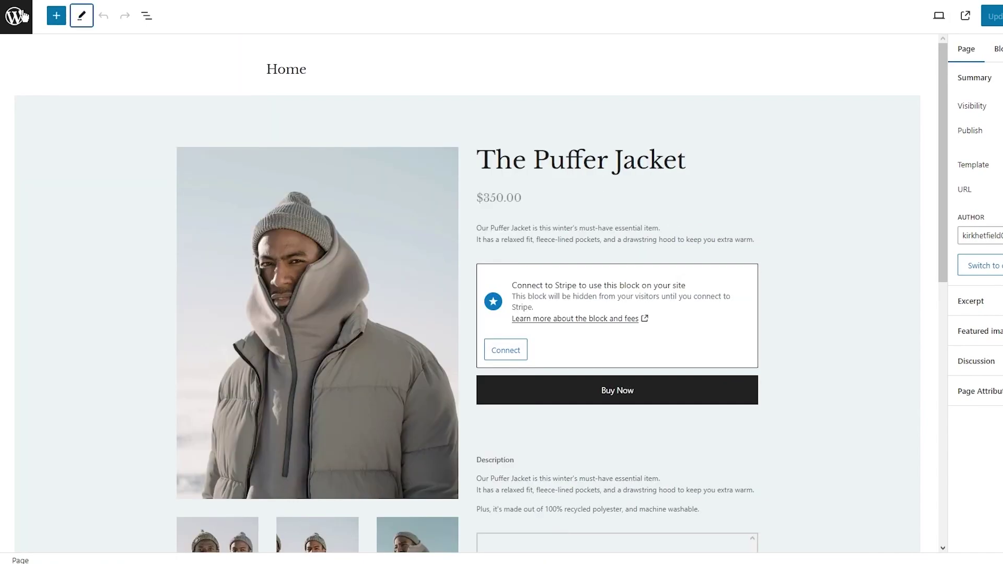
left_click(16, 16)
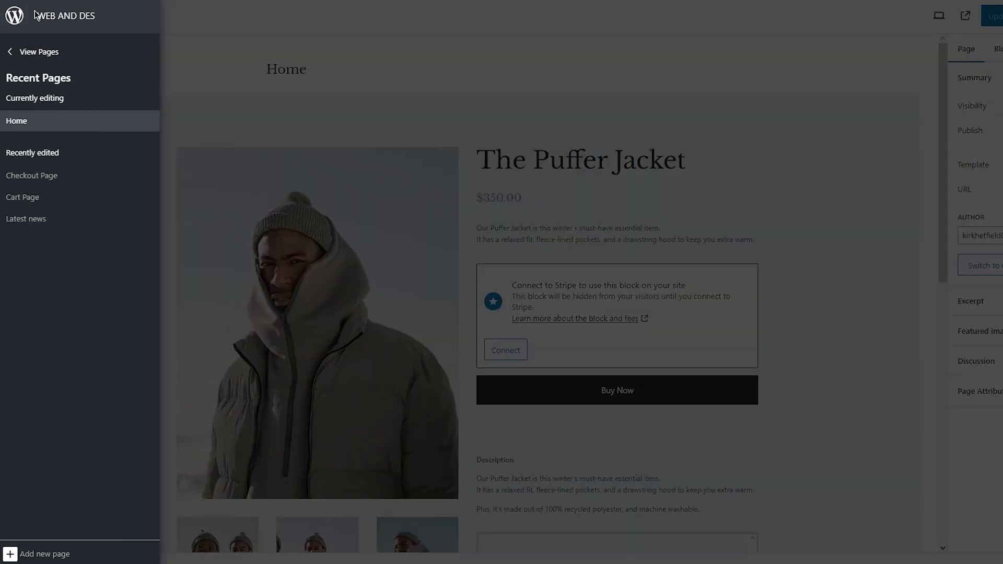
Go back to the site's Pages list, then open the Plugins directory from the dashboard menu.
left_click(13, 52)
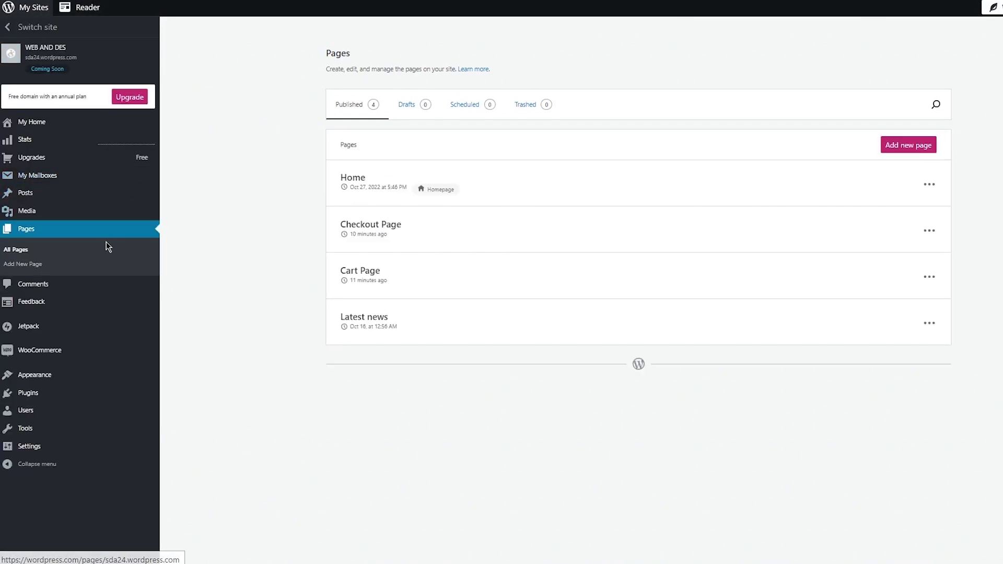
mouse_move(41, 433)
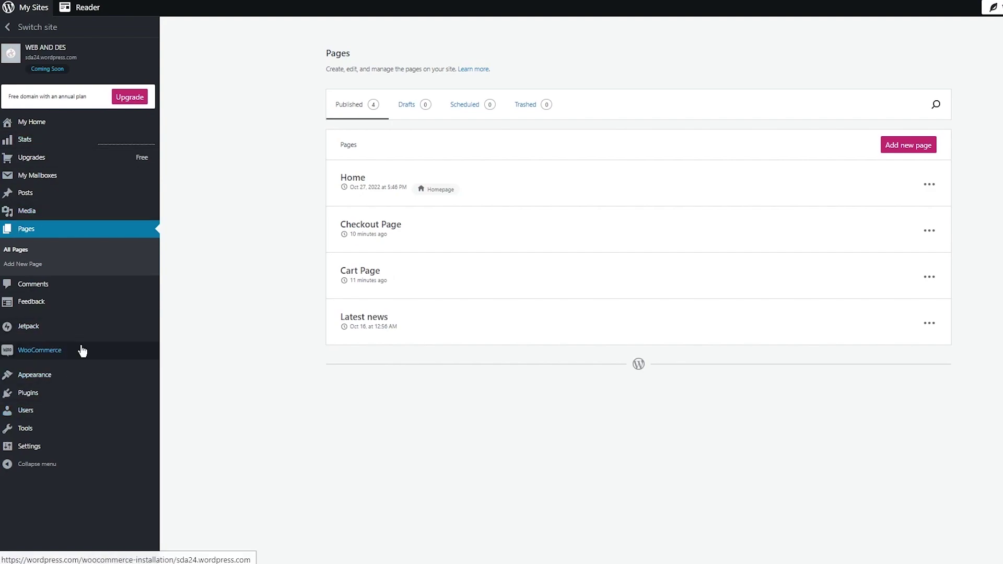
mouse_move(65, 387)
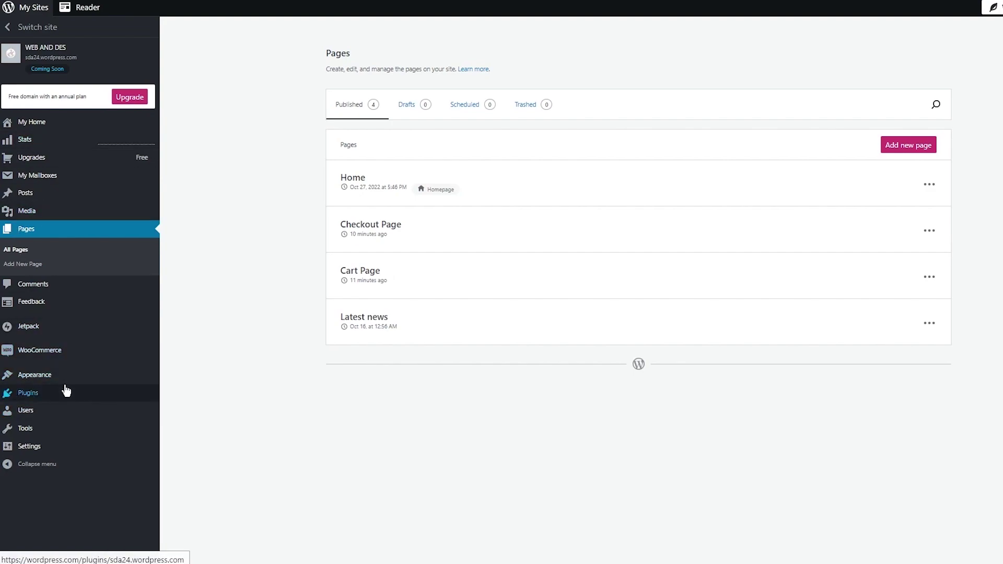
left_click(64, 392)
Search the plugin directory for 'css' and browse results such as CSS and SiteOrigin CSS.
left_click(600, 155)
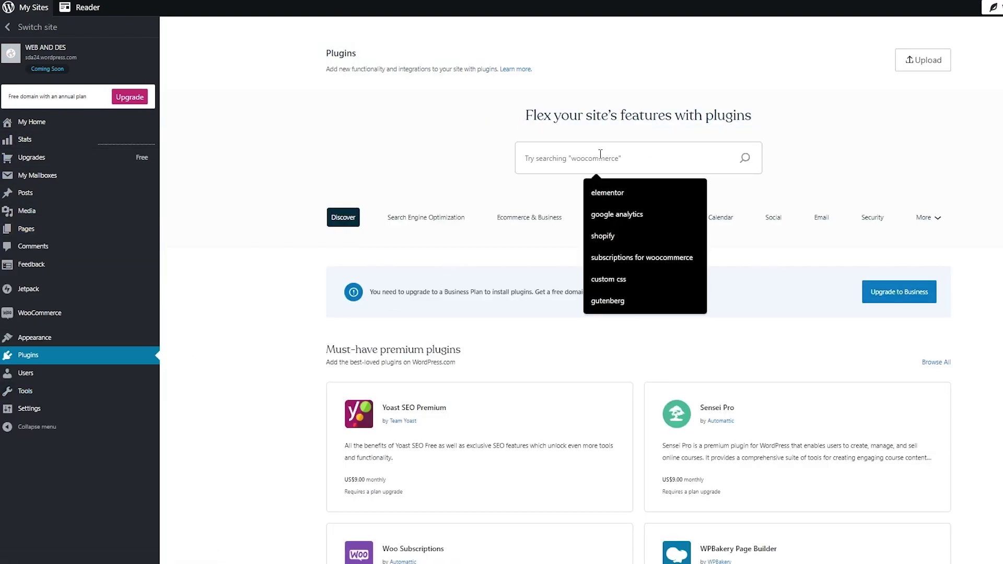
type("css")
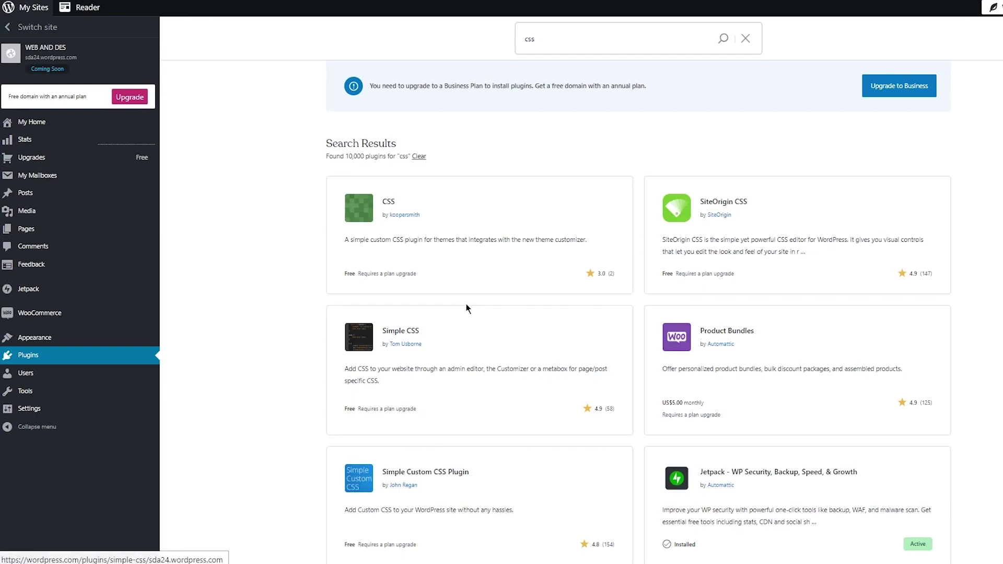
scroll(531, 286, "down", 5)
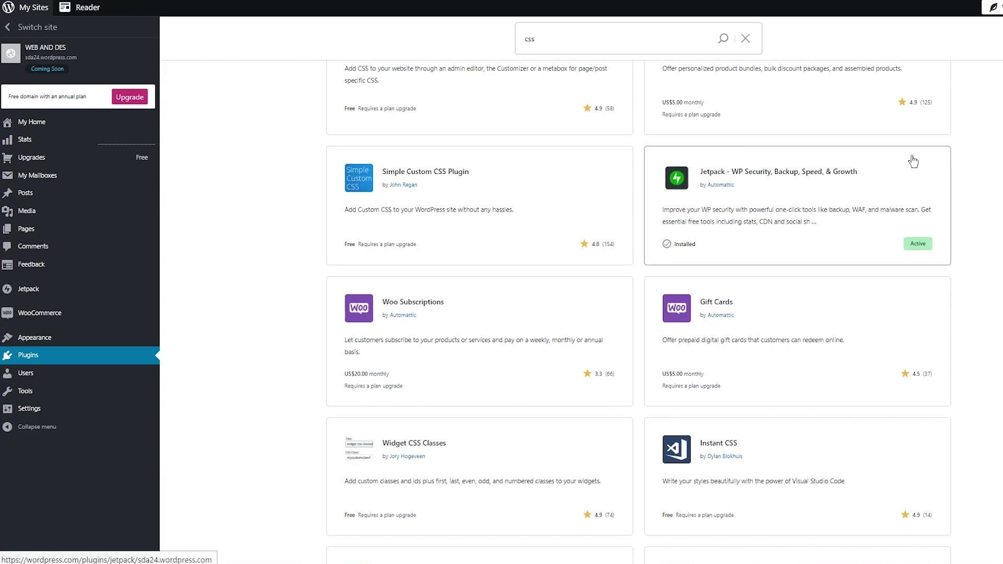
scroll(412, 152, "up", 10)
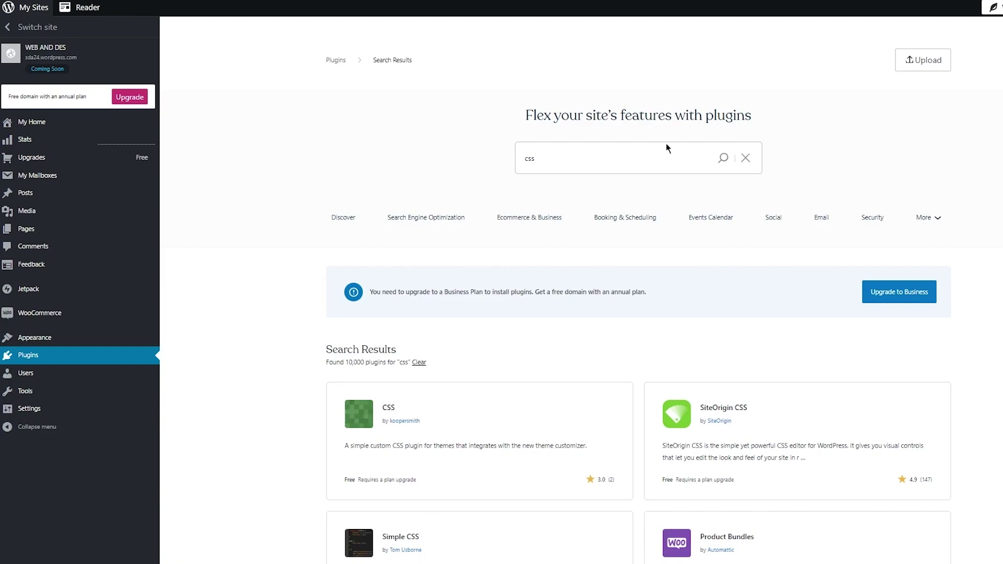
Search for 'elementor', open the Elementor Website Builder plugin page, and collapse the dashboard sidebar.
left_click_drag(569, 147, 468, 138)
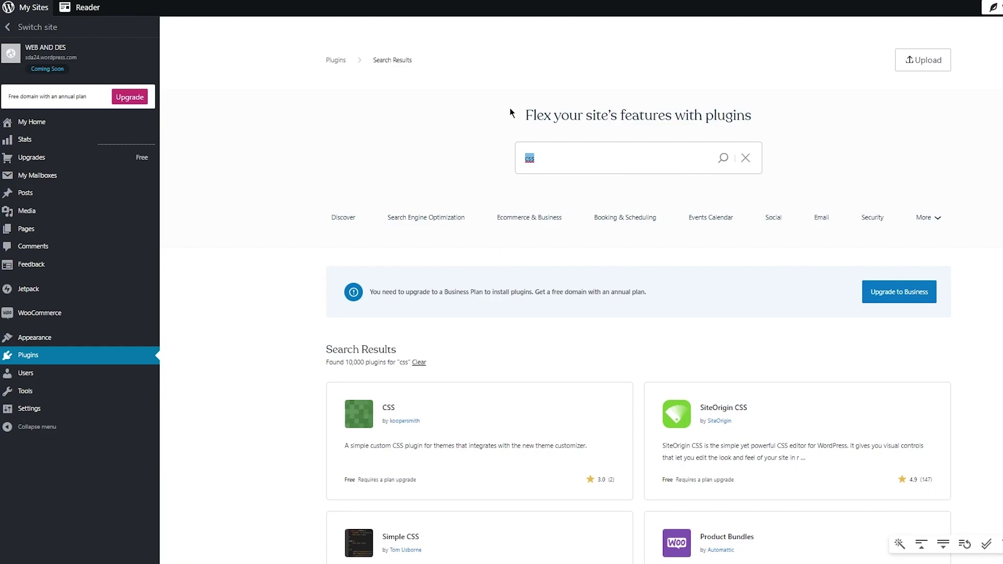
type("elem")
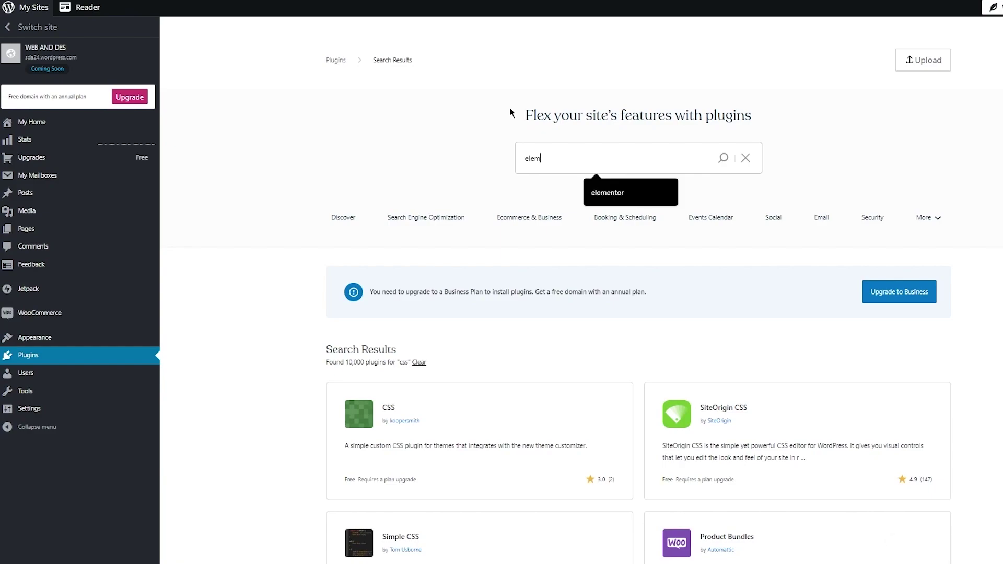
type("entor")
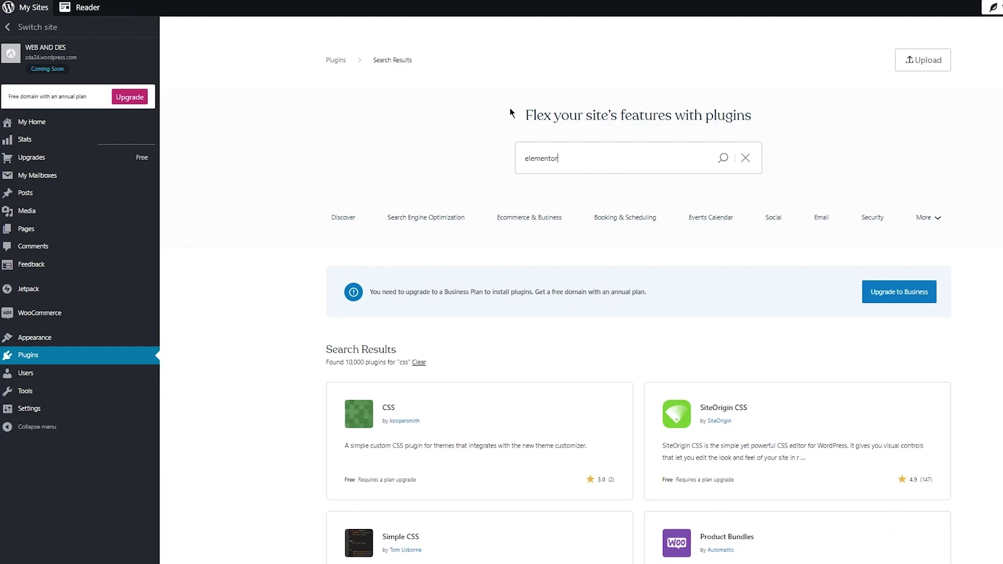
scroll(511, 110, "down", 4)
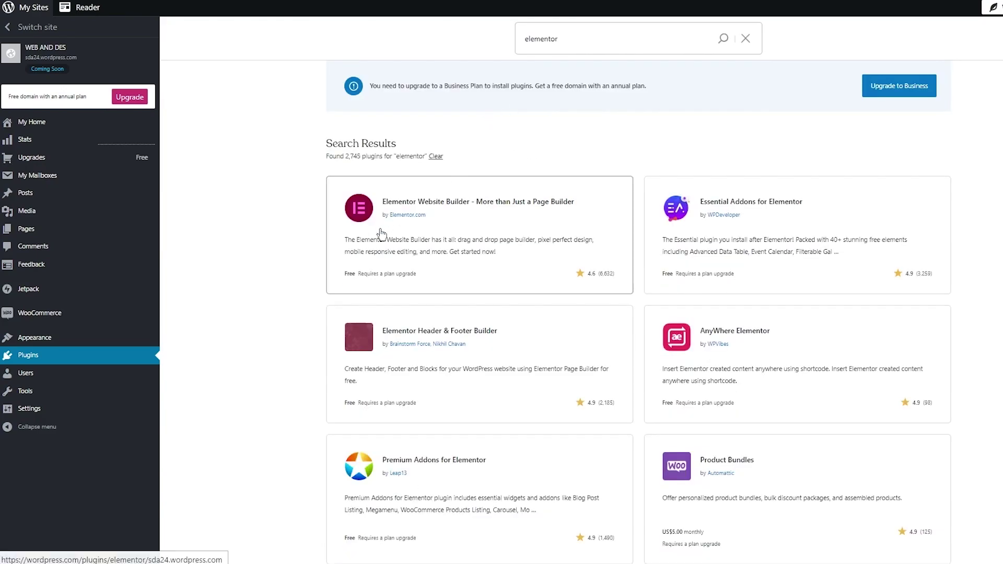
left_click(474, 203)
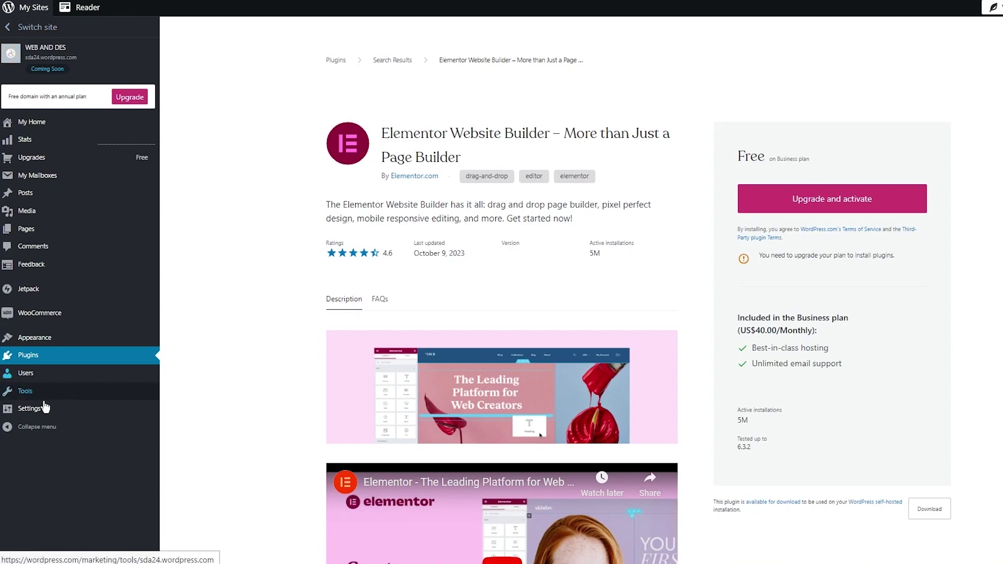
left_click(28, 425)
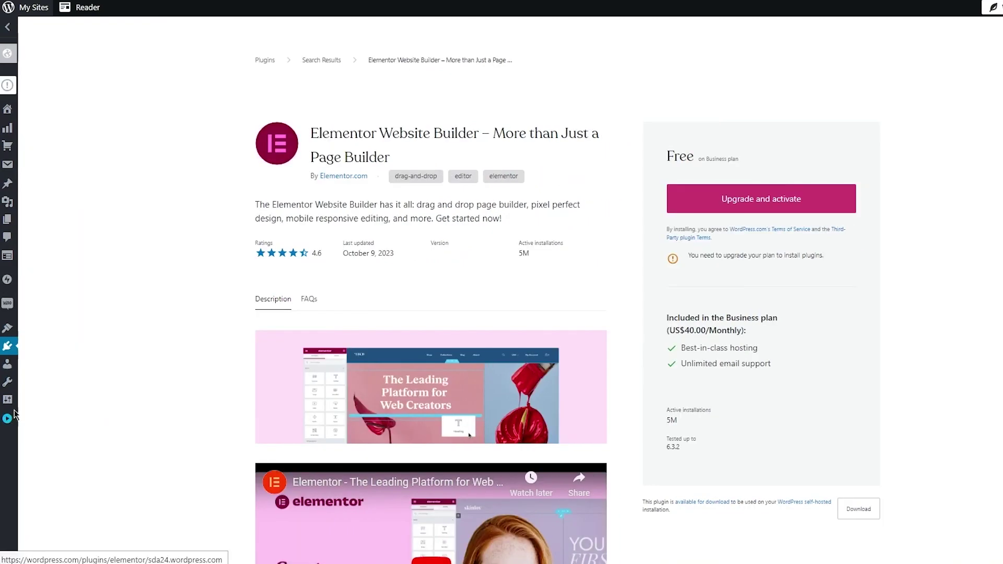
Expand the sidebar, open the Home page editor, and toggle its Excerpt and Page Attributes panels.
left_click(9, 419)
left_click(41, 59)
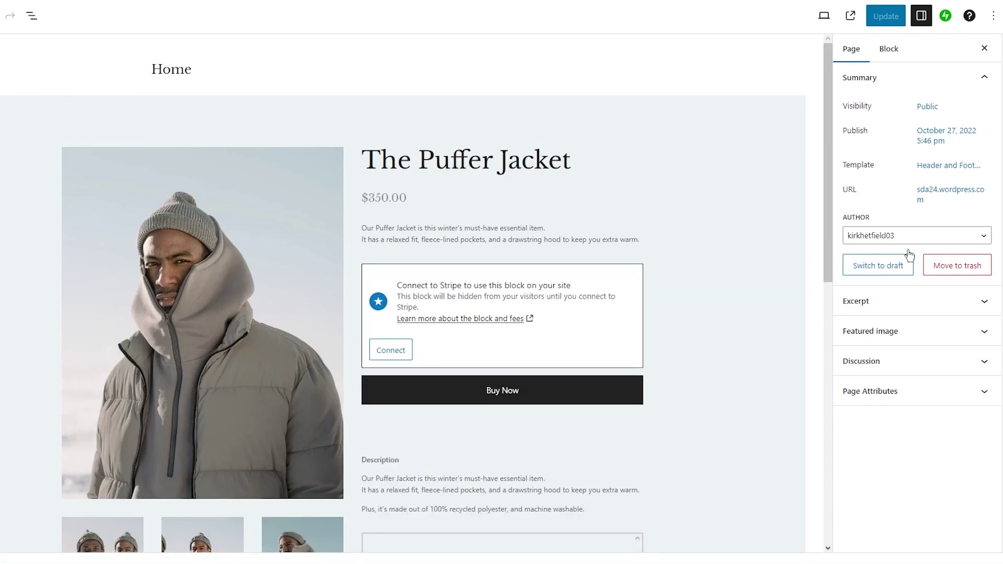
left_click(964, 304)
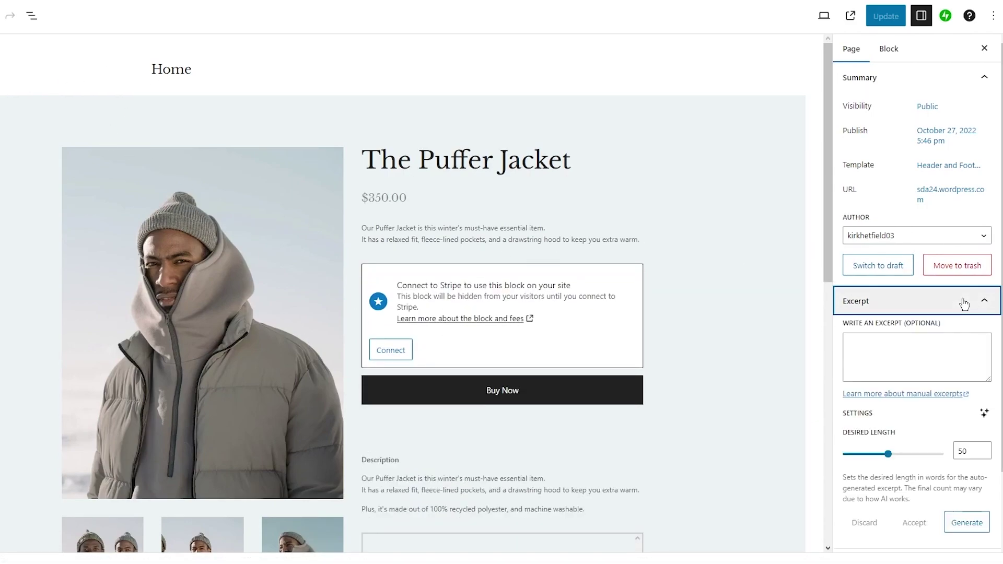
left_click(964, 302)
left_click(963, 390)
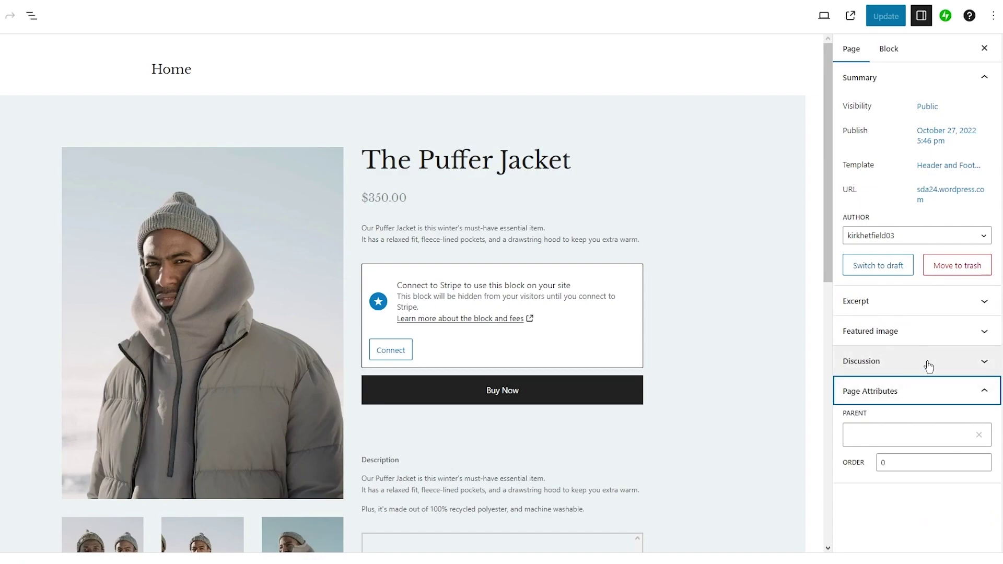
left_click(940, 308)
scroll(935, 360, "down", 3)
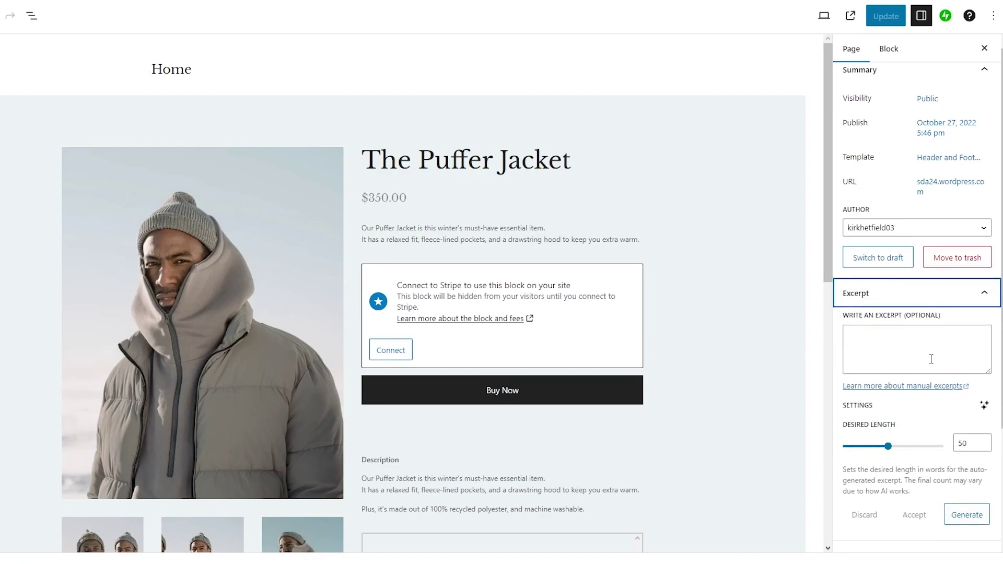
scroll(932, 364, "up", 3)
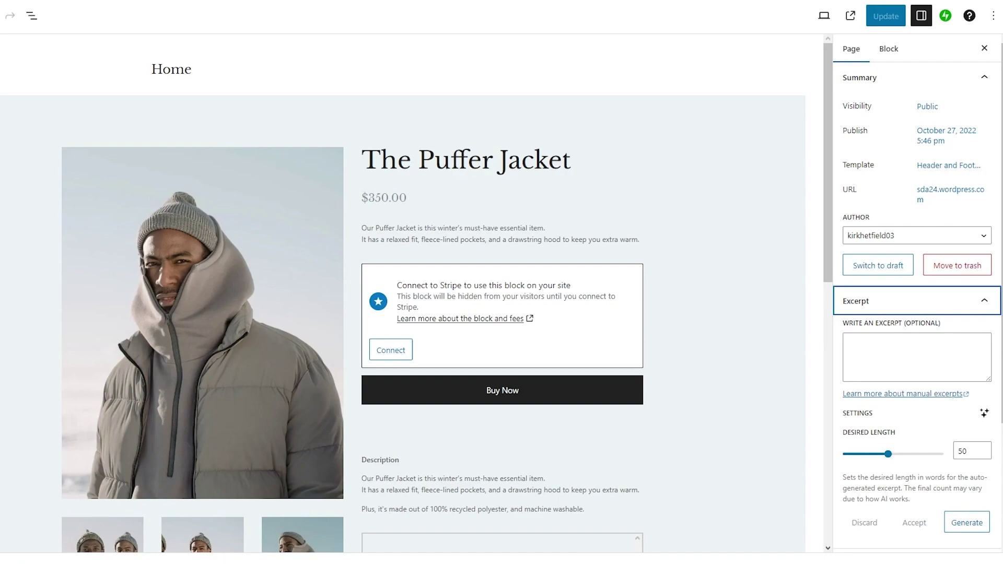
Insert a Code block from the Text section of the block inserter into the Home page.
left_click(73, 68)
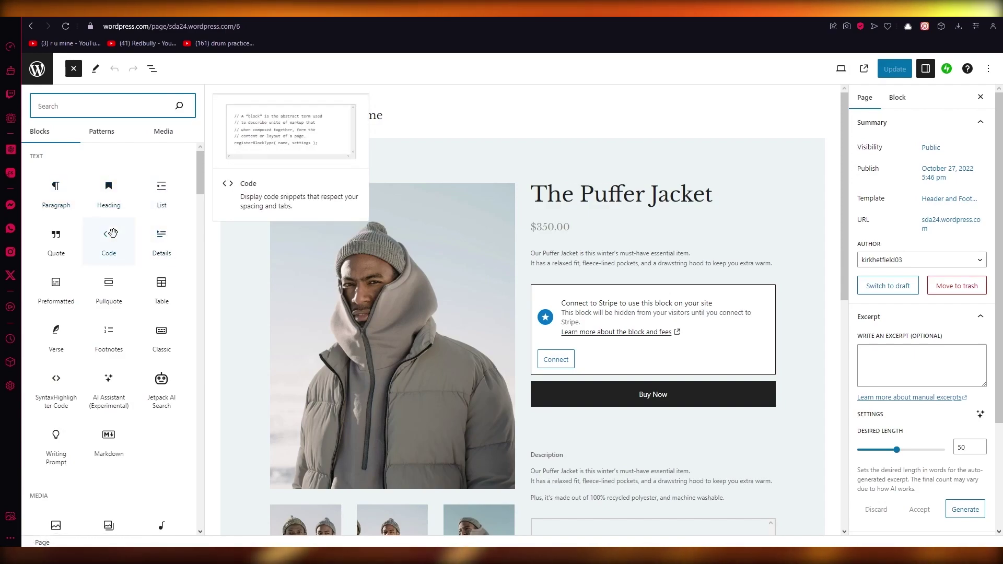
left_click_drag(113, 233, 579, 141)
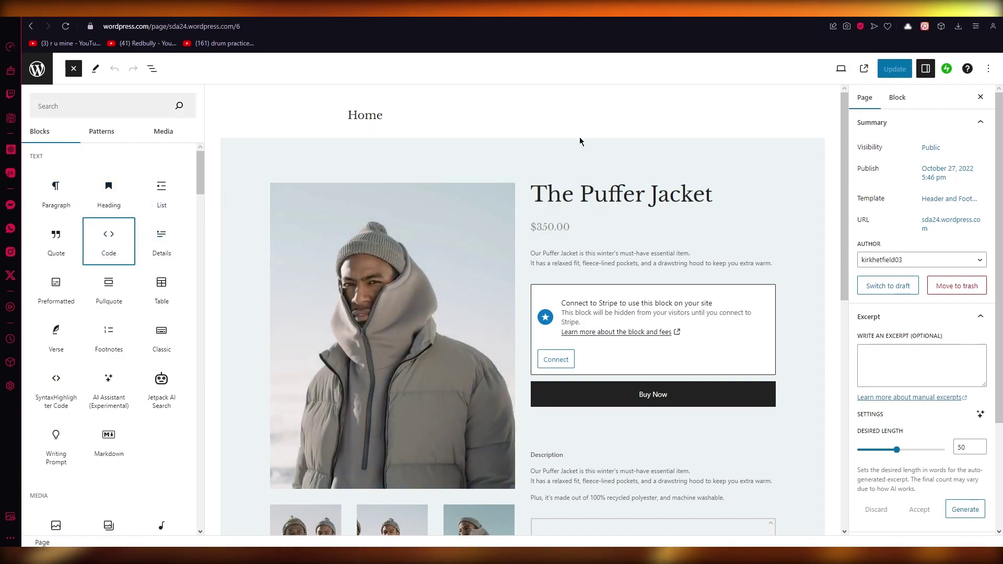
left_click_drag(108, 240, 441, 253)
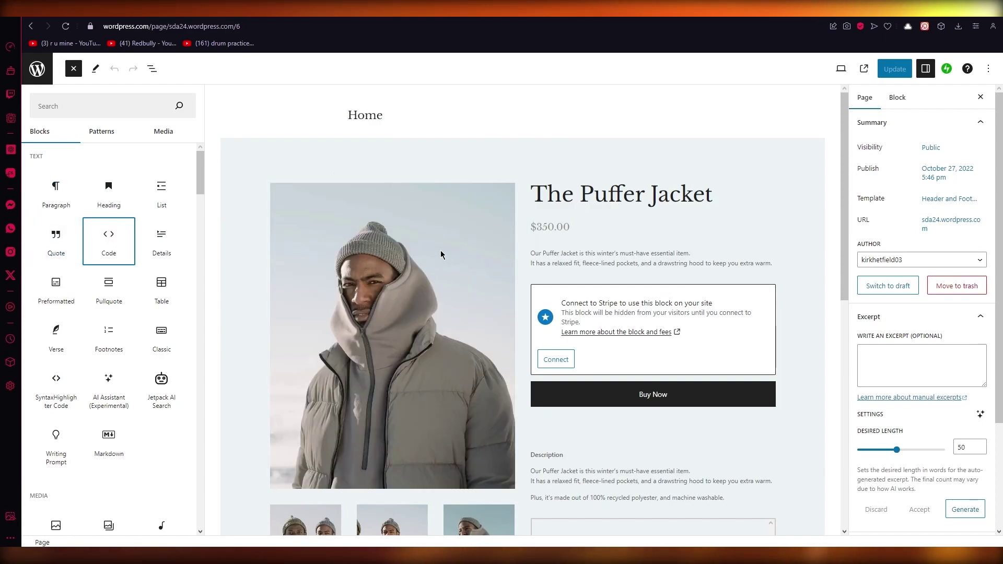
left_click(109, 234)
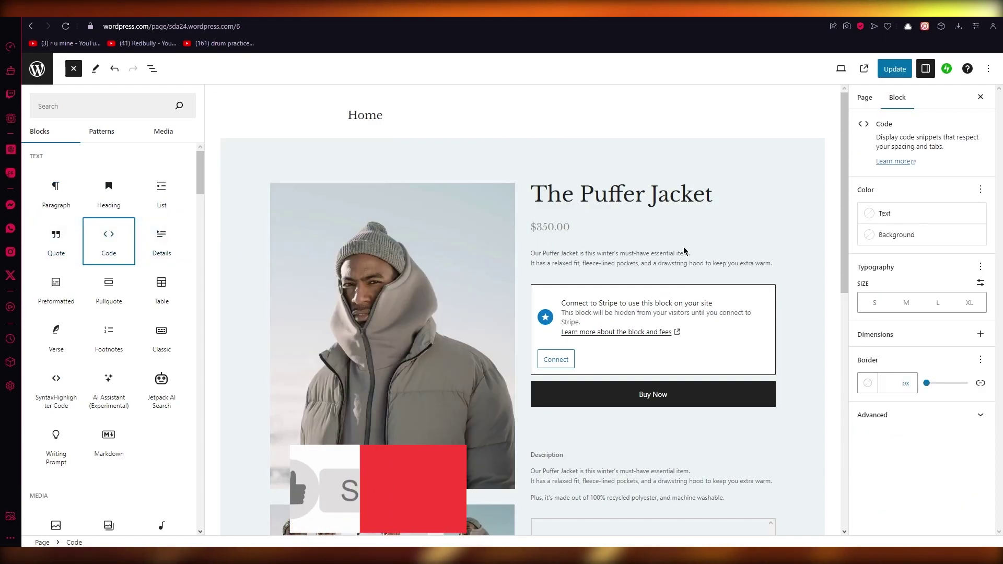